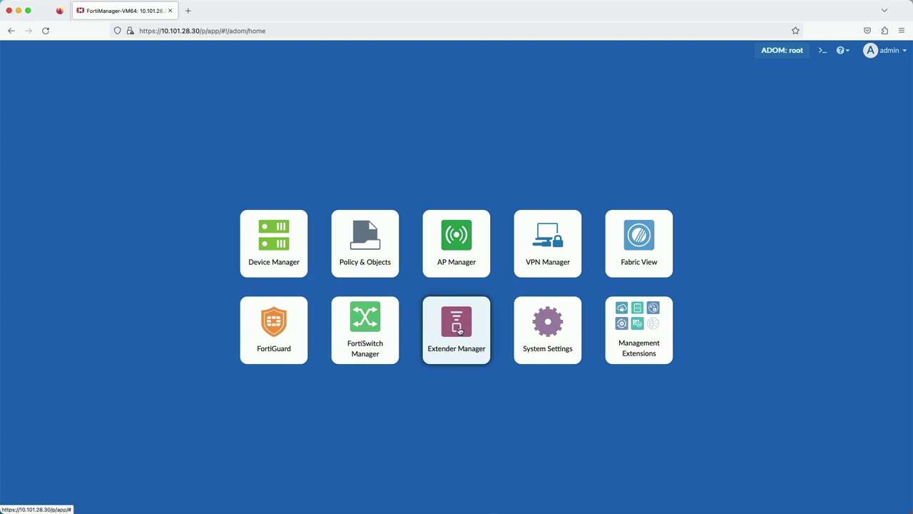
- Open Extender Manager and show the Data Plan list under Profiles
left_click(458, 330)
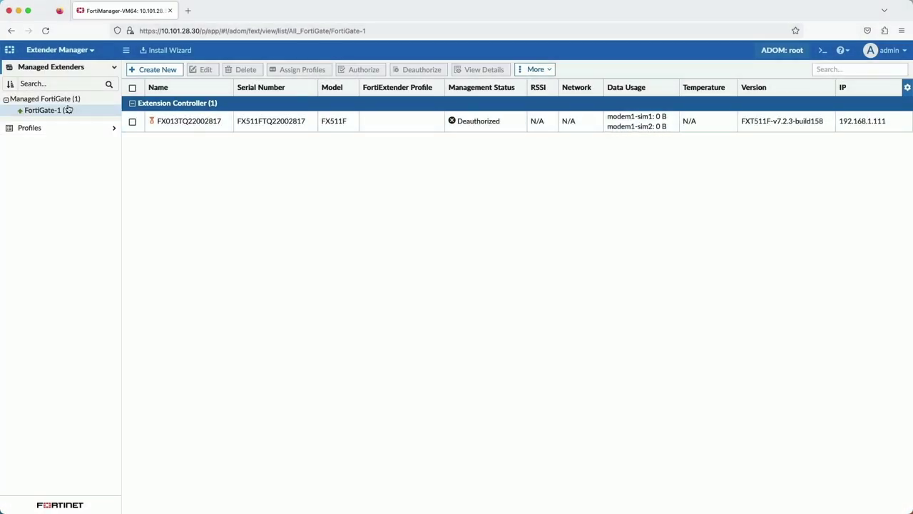
left_click(113, 128)
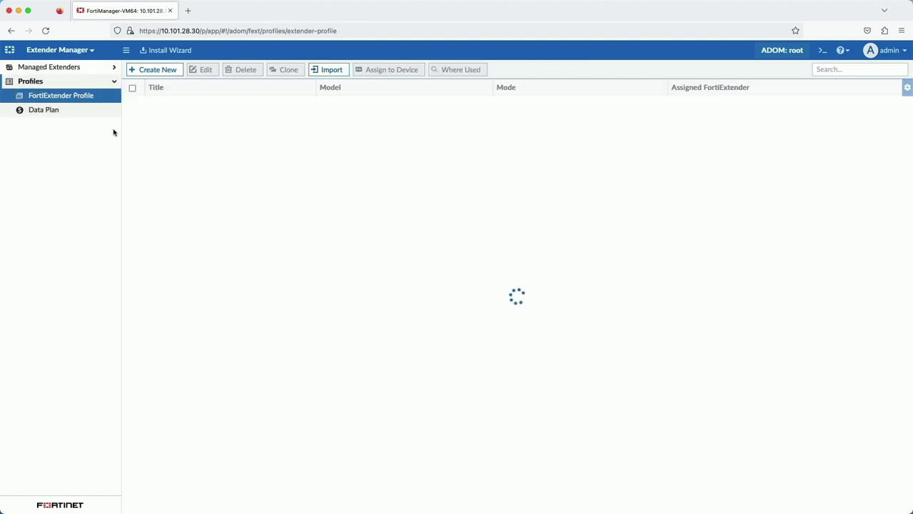
left_click(50, 113)
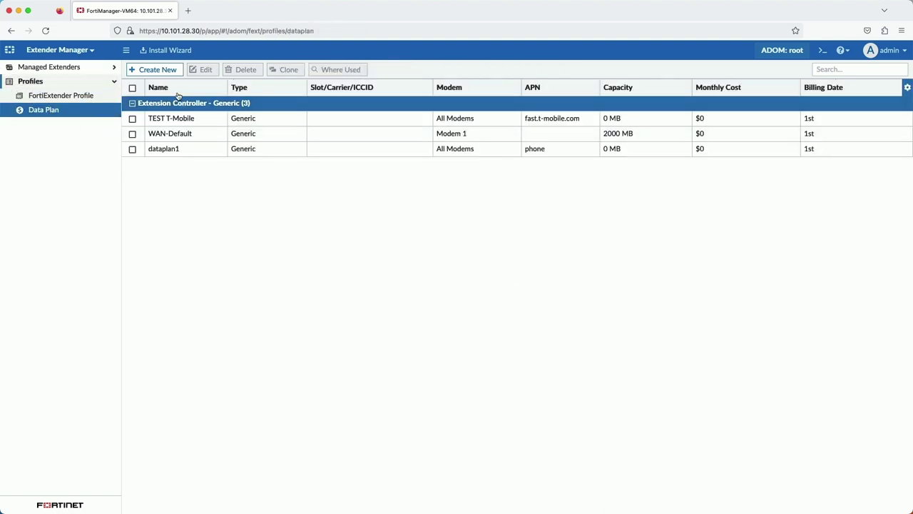
- Start a new Modem 1 data plan named T-Mobile of type ICCID, pasting the SIM's ICCID
left_click(158, 69)
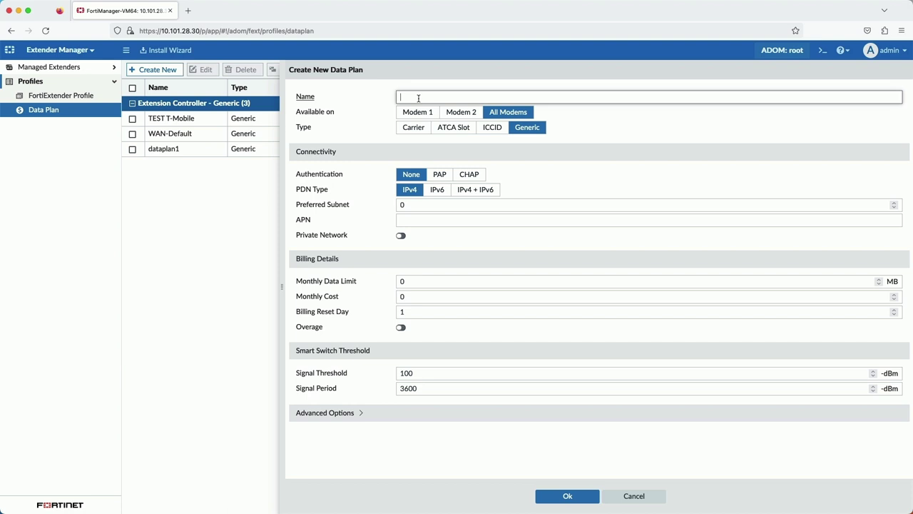
type("T-Mobile")
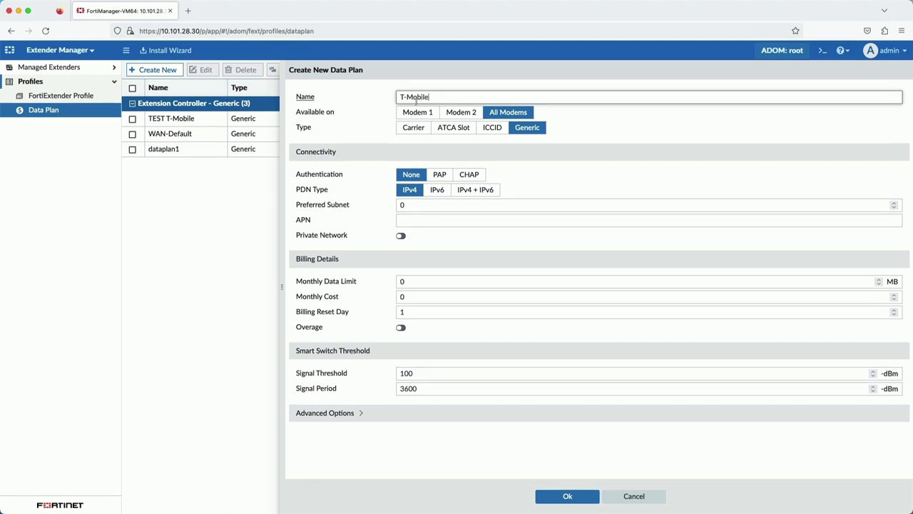
left_click(418, 115)
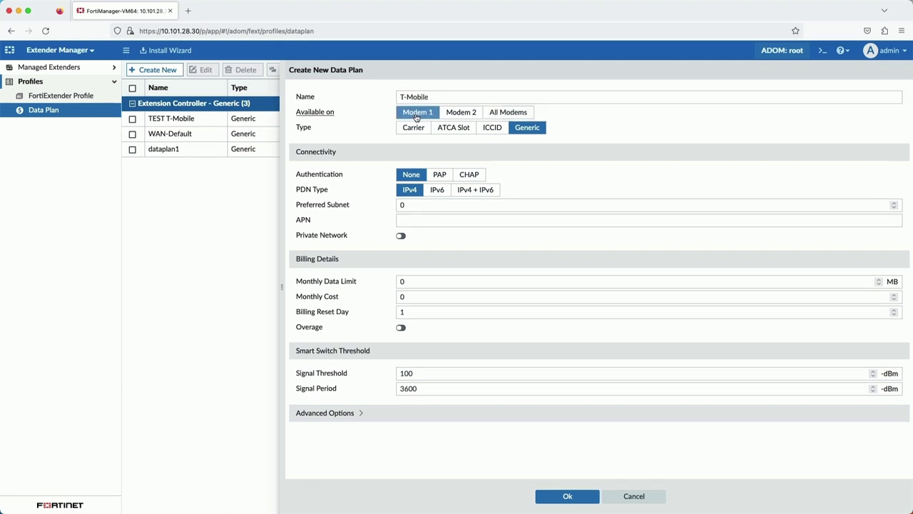
left_click(493, 130)
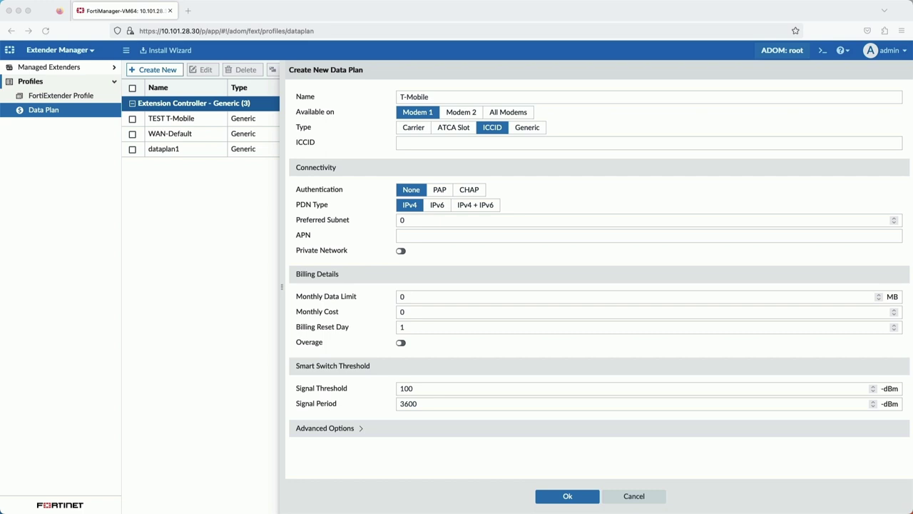
key("super+v")
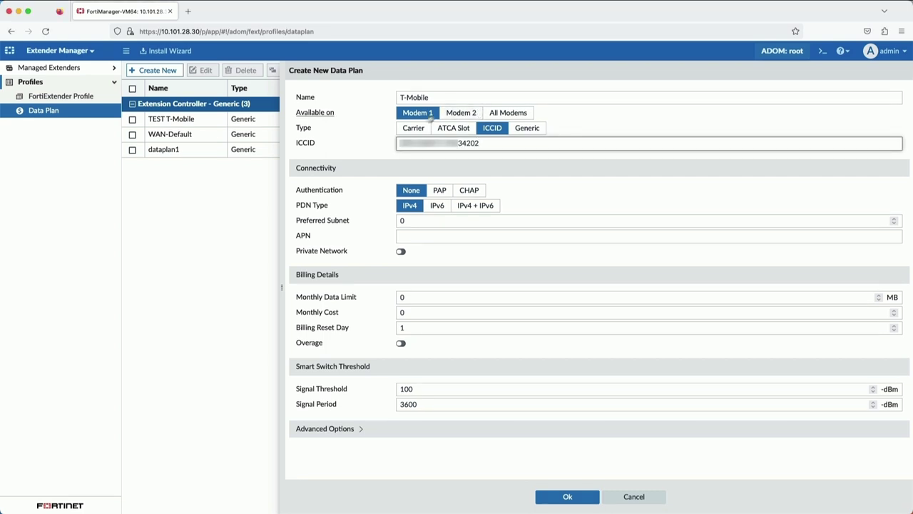
- Set the T-Mobile plan's APN to fast.t-mobile.com and its monthly limit to 1000 MB
left_click(417, 236)
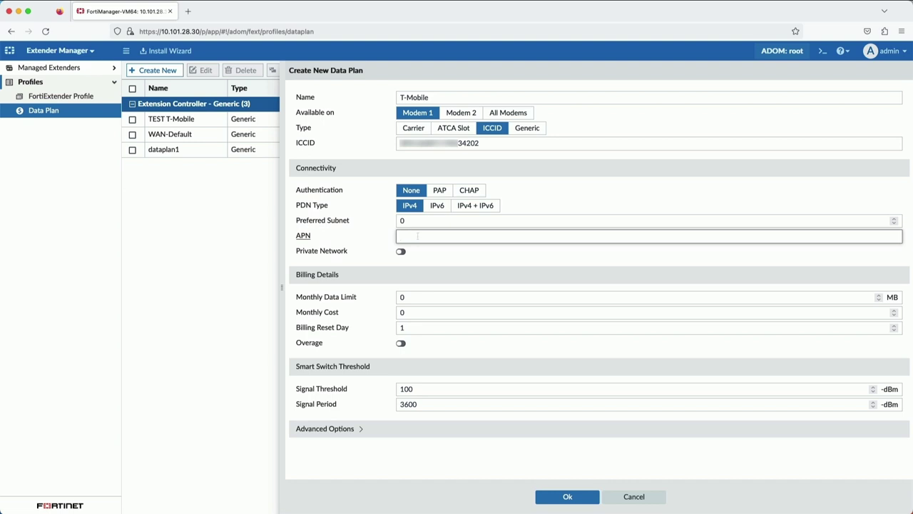
type("fast")
type("t-mobile.coom")
key("BackSpace")
key("BackSpace")
type("m")
left_click(414, 299)
key("BackSpace")
type("1000")
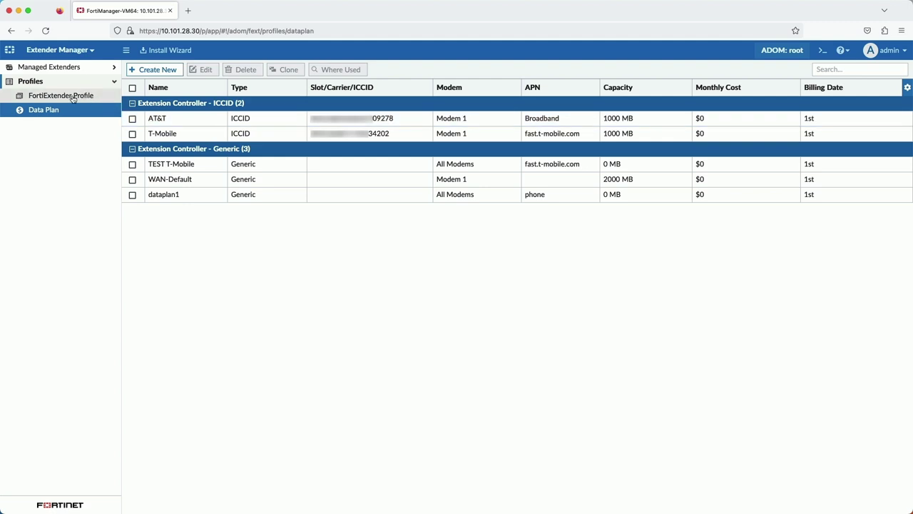
- Create FortiExtender profile 511F-SIM-switch for model FX511F with the T-Mobile and AT&T data plans
left_click(72, 97)
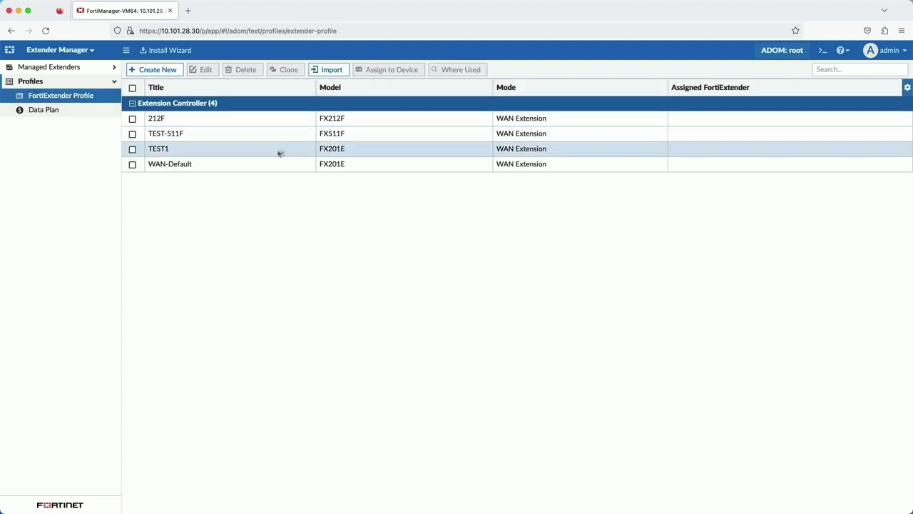
left_click(150, 72)
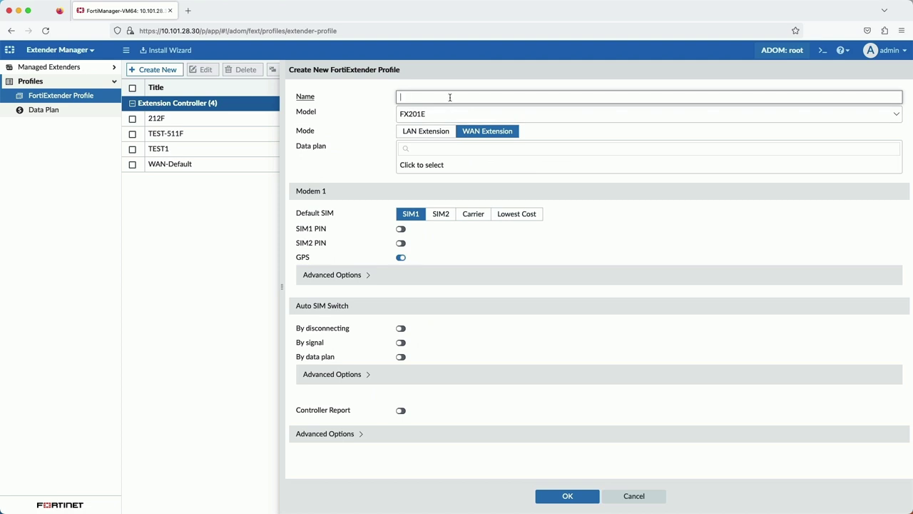
type("511F-SIM-switch")
left_click(428, 114)
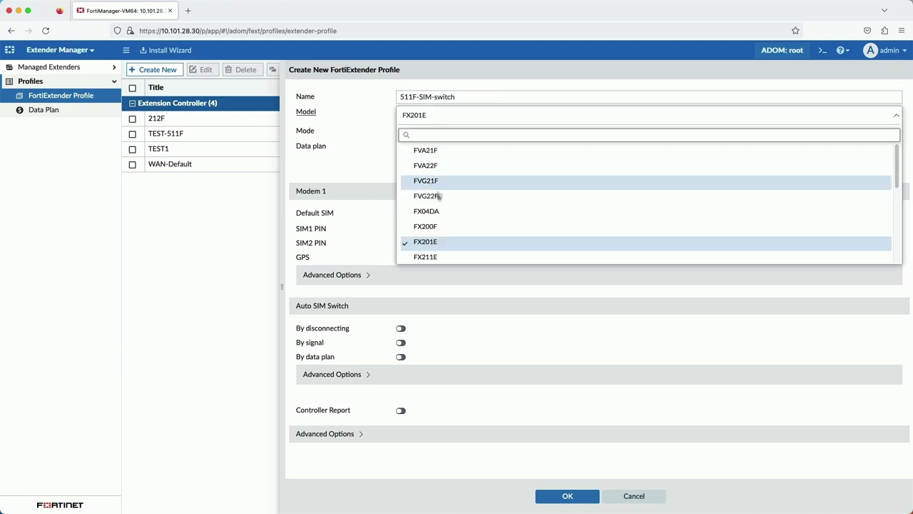
scroll(437, 219, "down", 3)
left_click(426, 241)
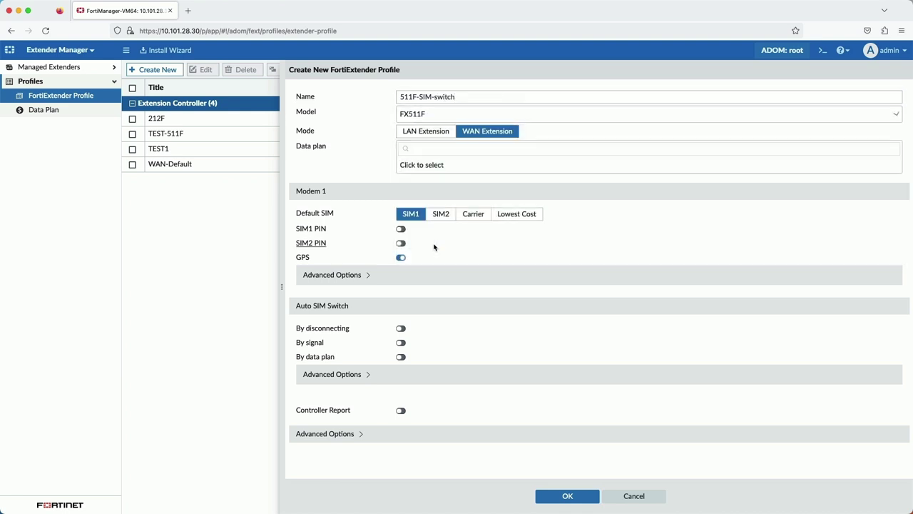
left_click(453, 150)
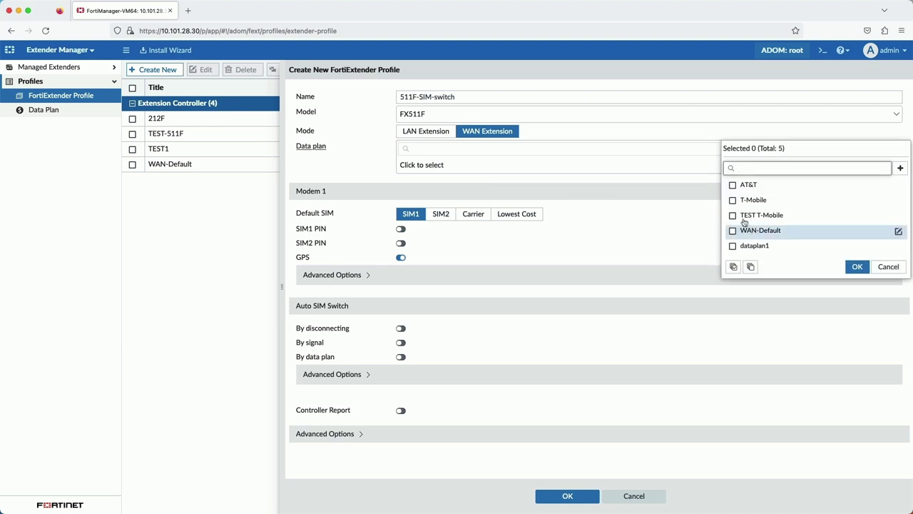
left_click(733, 201)
left_click(733, 185)
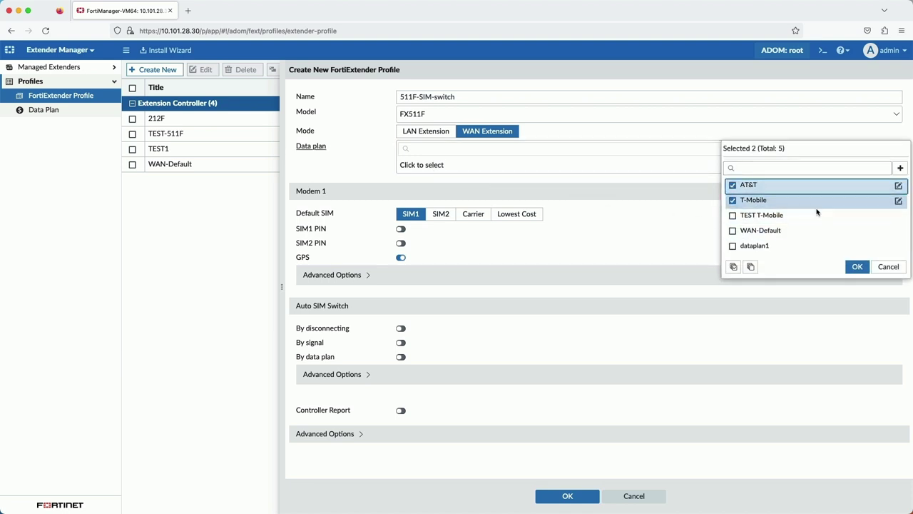
left_click(857, 267)
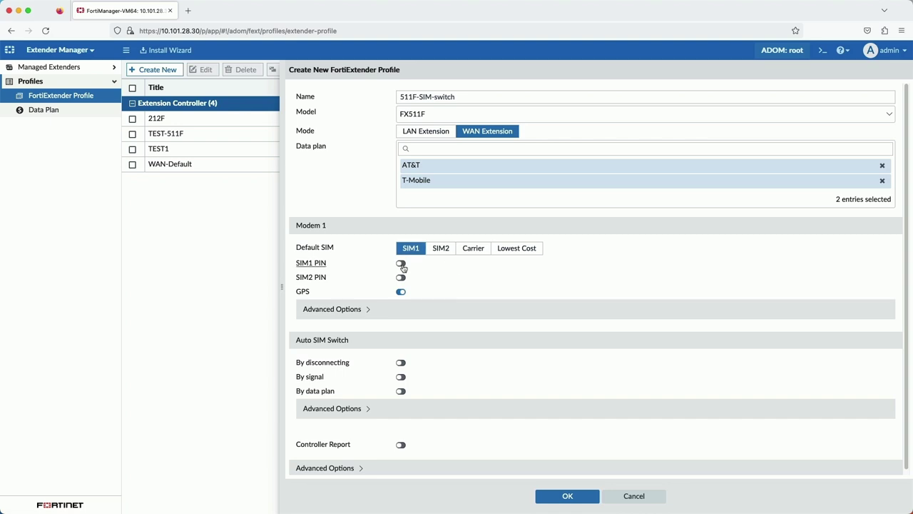
scroll(404, 314, "down", 1)
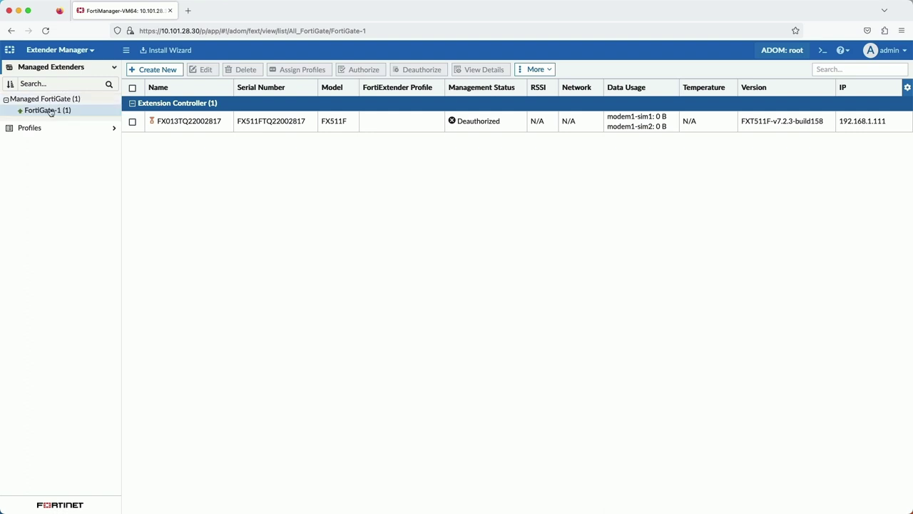
- Select FortiGate-1's FX511F extender and assign it the 511F-SIM-switch profile
left_click(50, 113)
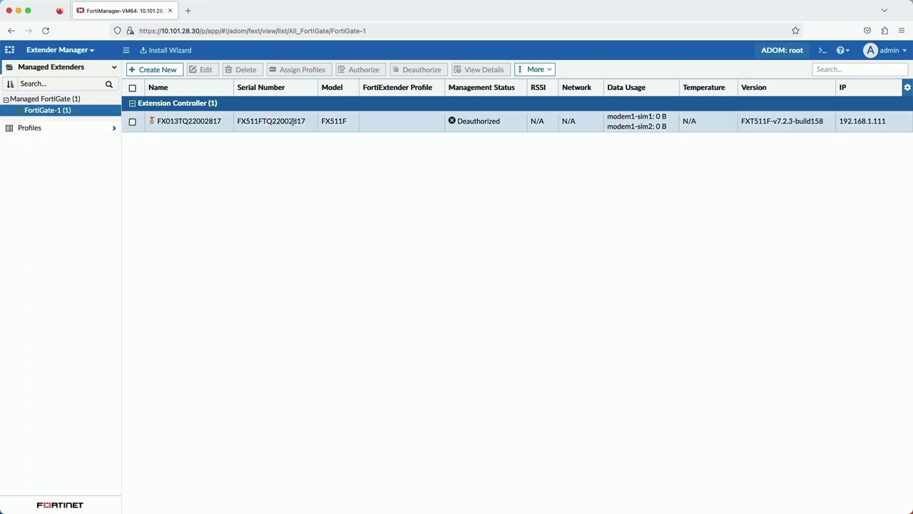
left_click(132, 122)
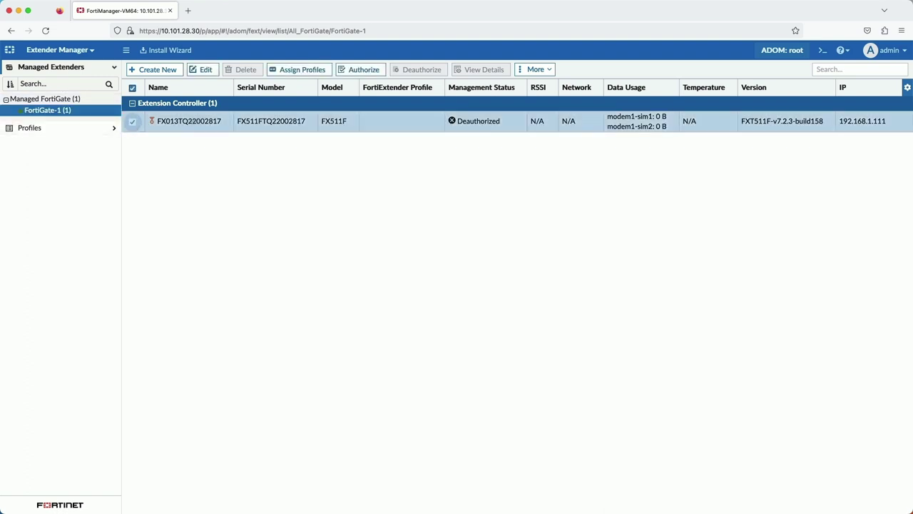
left_click(294, 72)
left_click(450, 100)
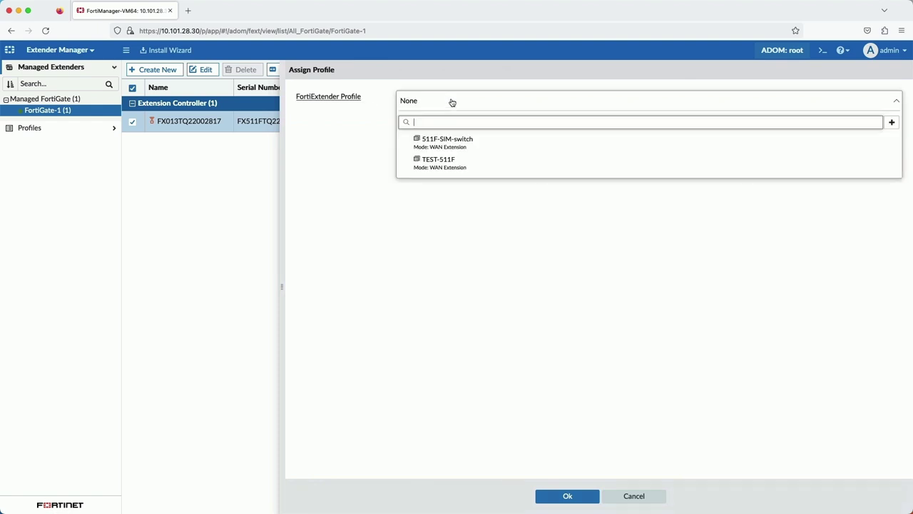
left_click(476, 139)
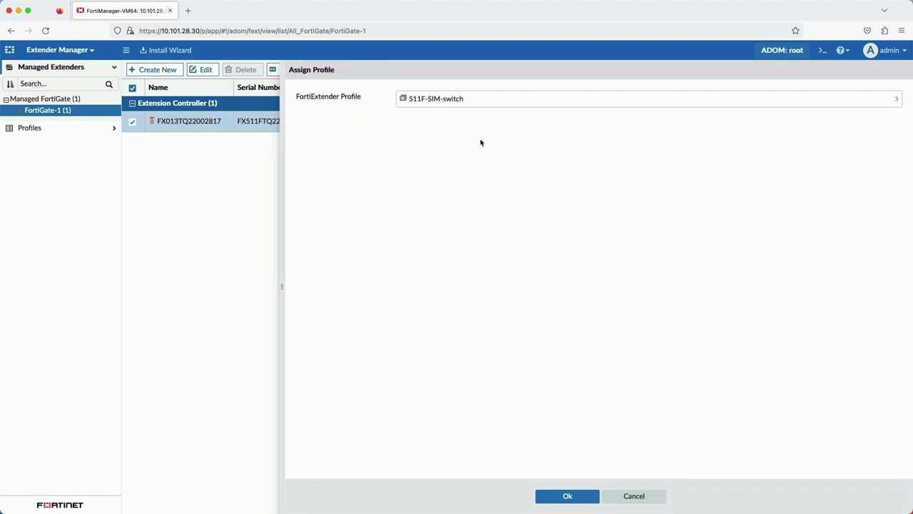
left_click(571, 497)
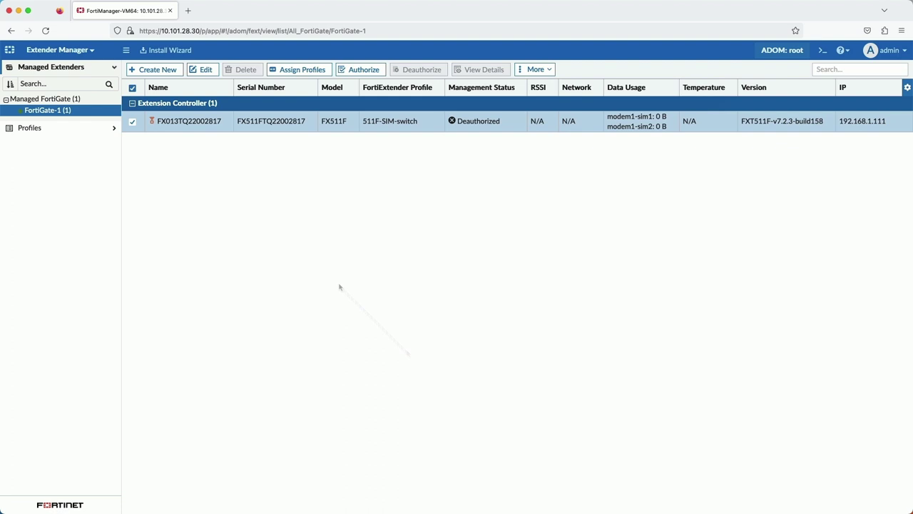
- Run the Install Wizard for policy package and device settings with Policy2, advancing to device selection
left_click(162, 52)
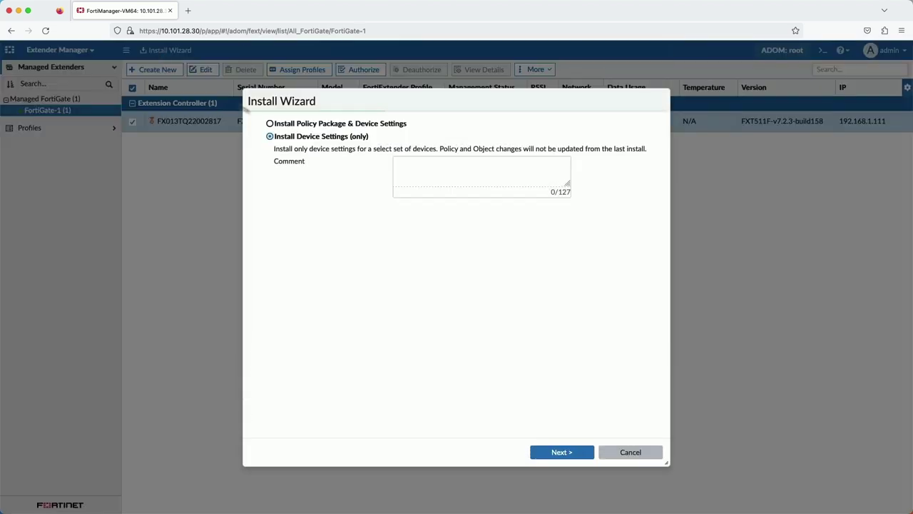
left_click(271, 123)
left_click(482, 148)
scroll(452, 275, "down", 5)
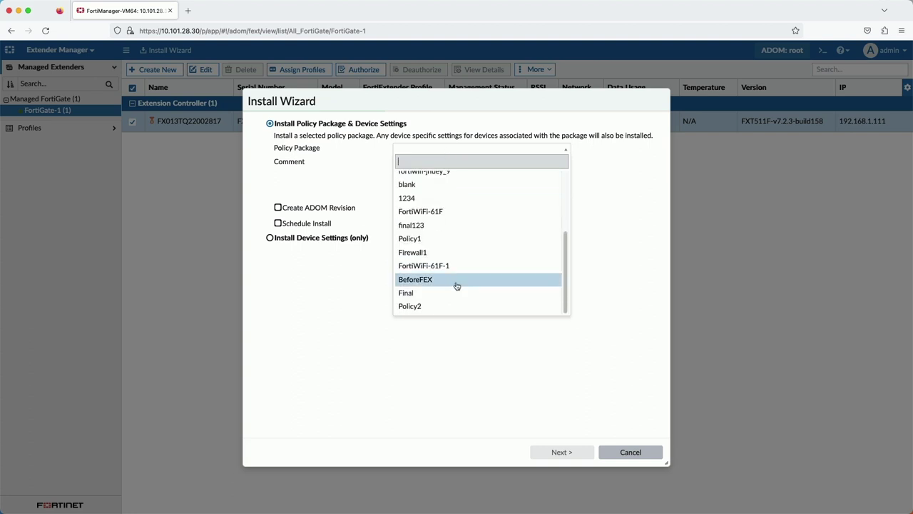
left_click(455, 306)
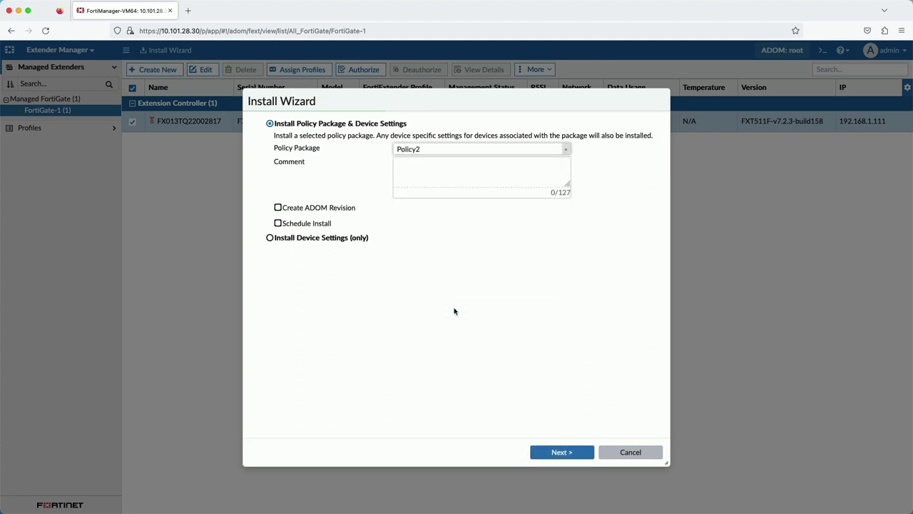
left_click(554, 453)
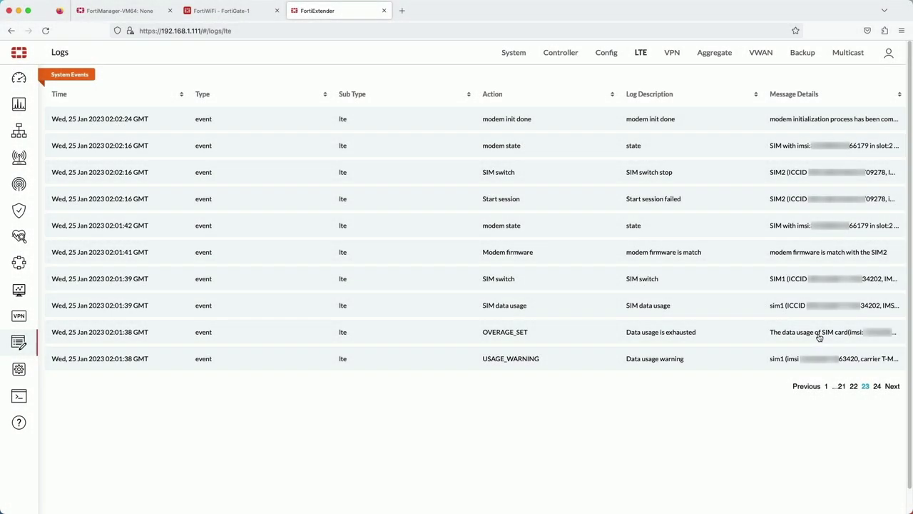
left_click(819, 334)
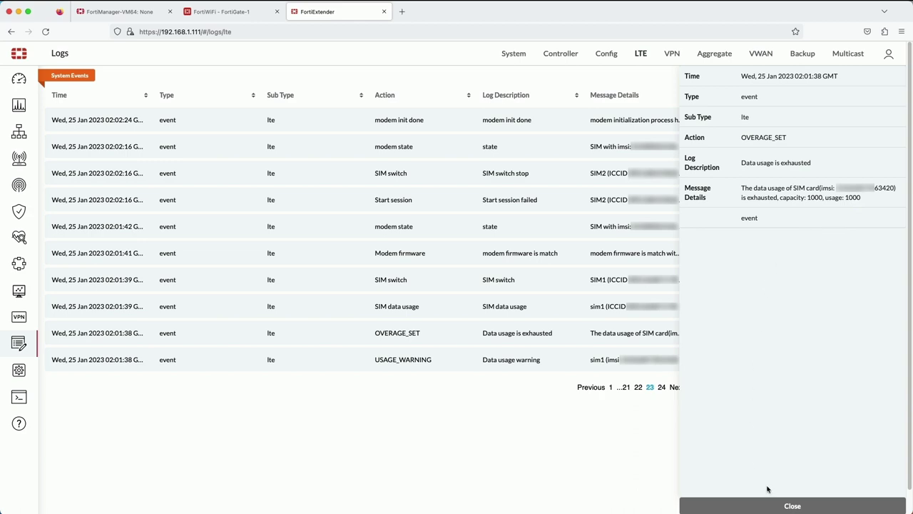
left_click(792, 506)
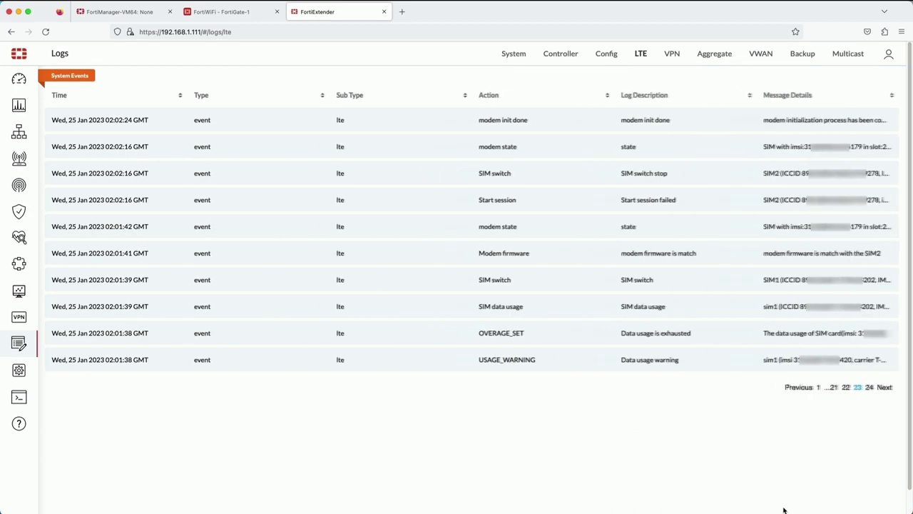
left_click(815, 285)
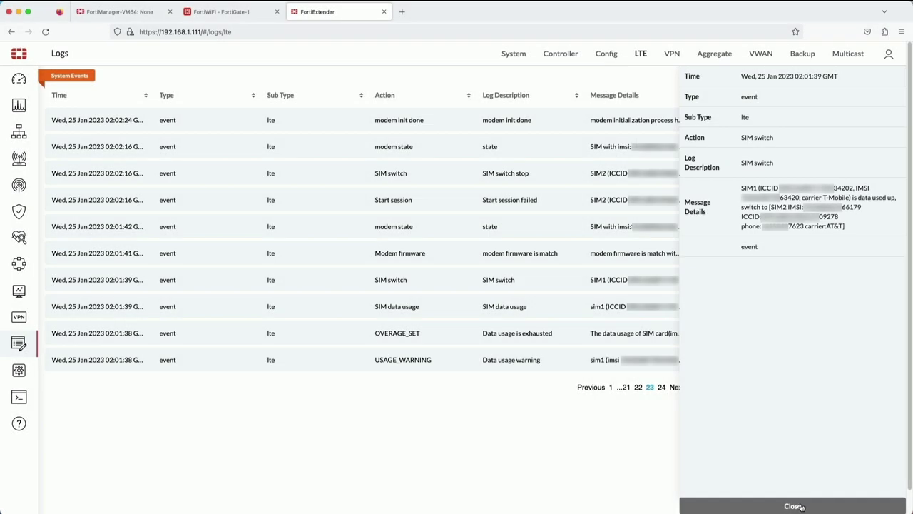
left_click(794, 506)
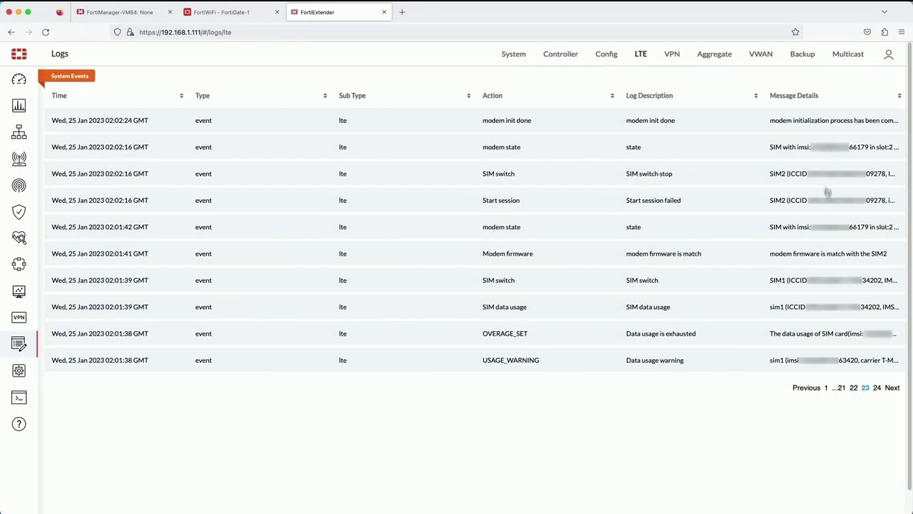
- Jump to the first LTE log page and view the modem state and SIM data usage entries
left_click(842, 390)
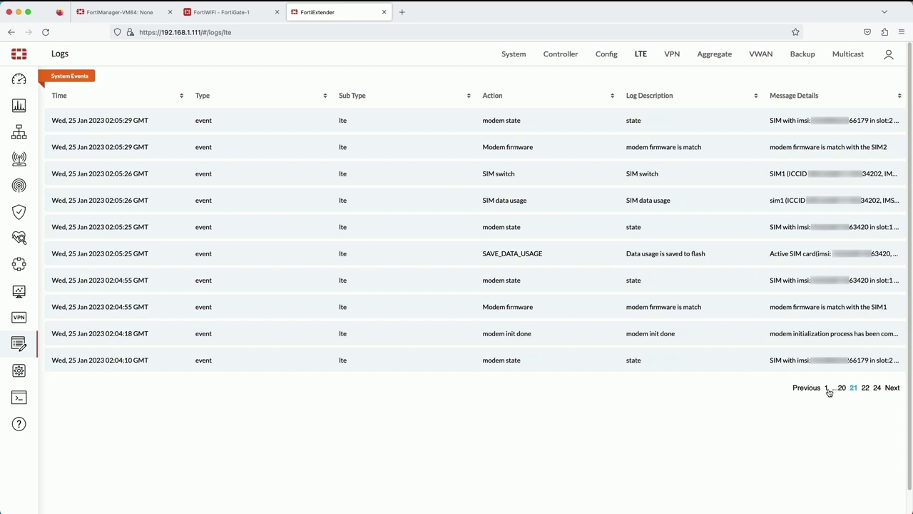
left_click(827, 388)
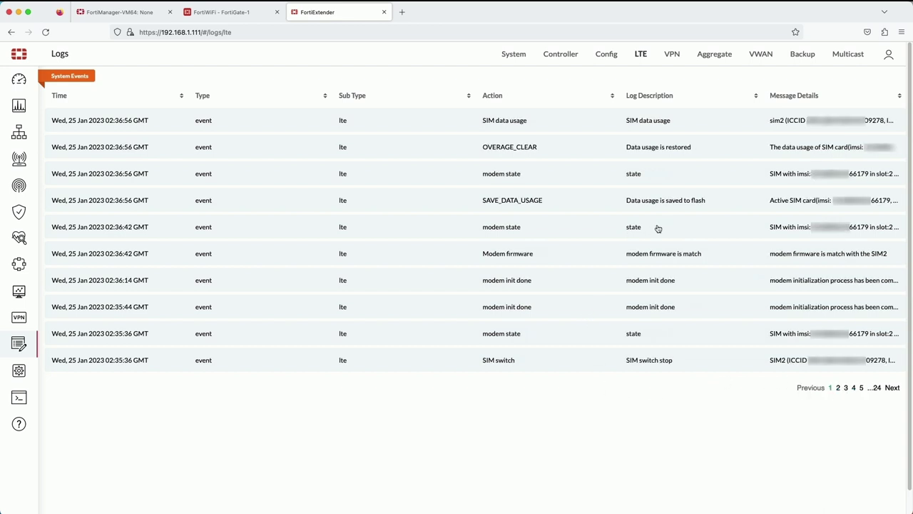
left_click(826, 179)
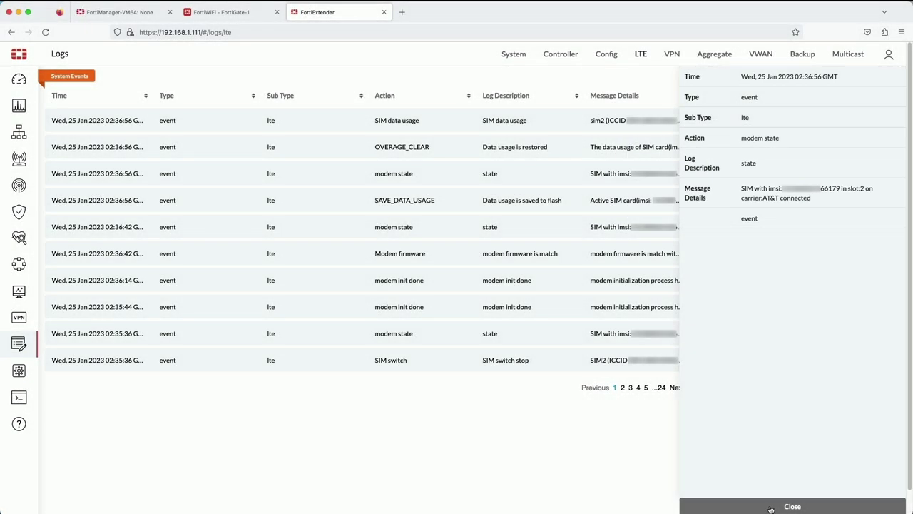
left_click(770, 509)
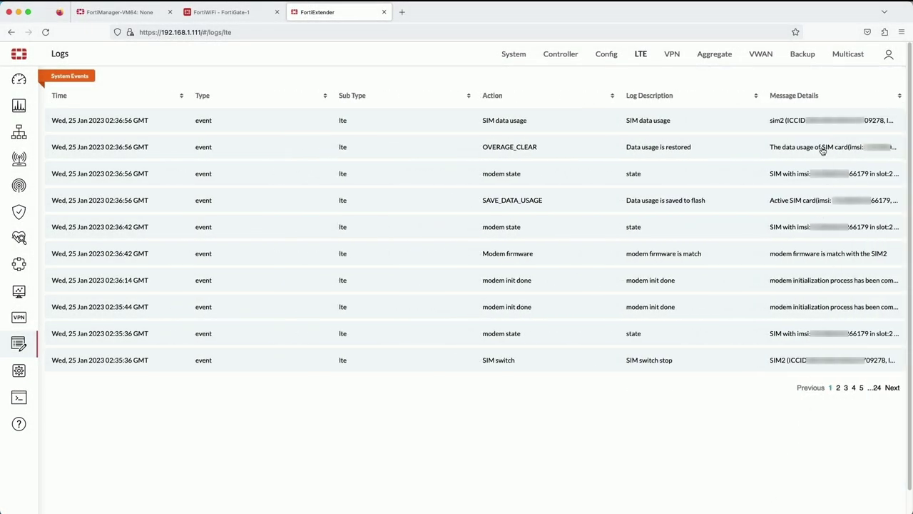
left_click(825, 123)
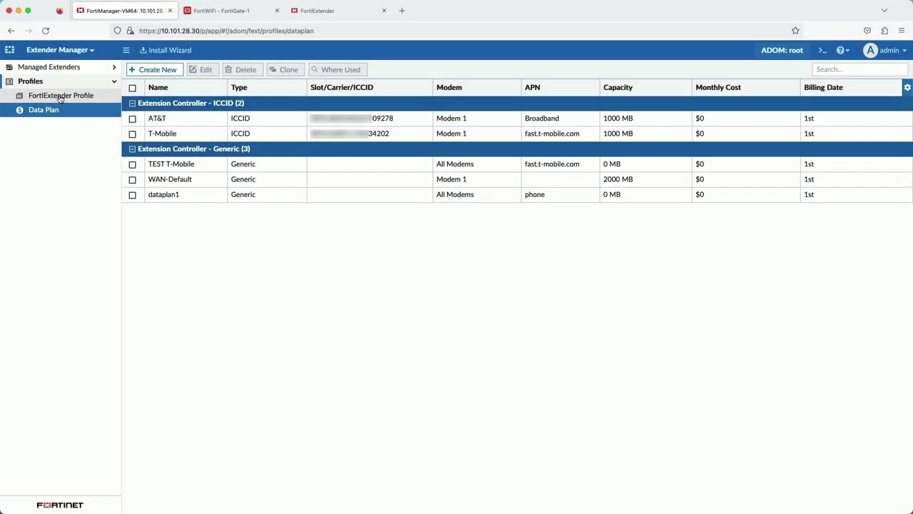
- Open the 511F-SIM-switch profile's settings, review its AT&T and T-Mobile plans, and close it
left_click(61, 97)
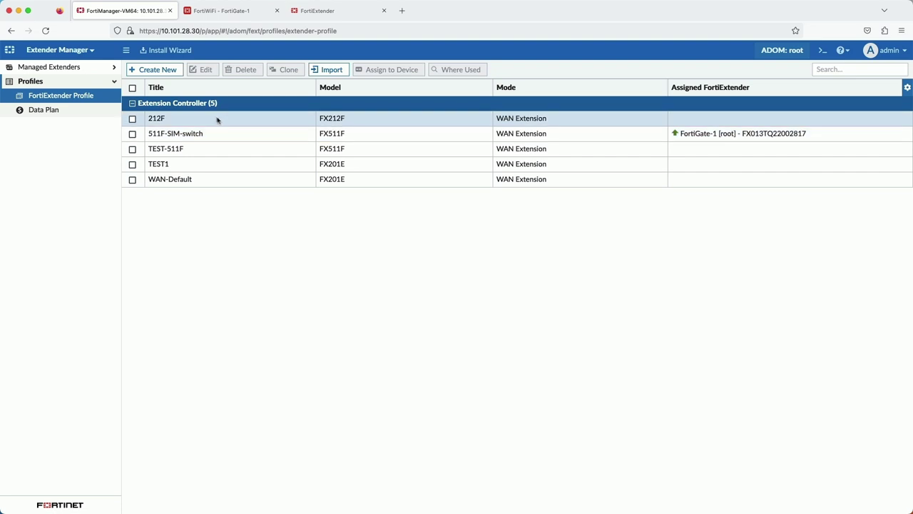
left_click(132, 133)
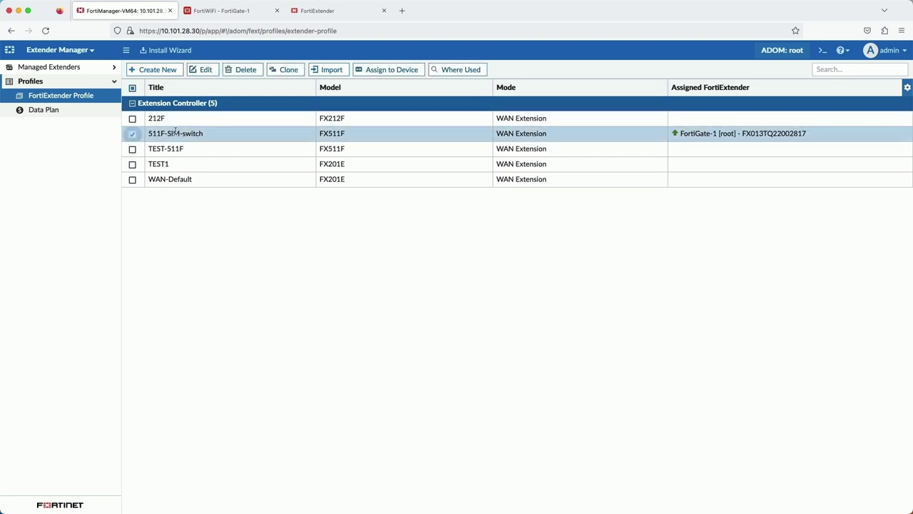
left_click(205, 70)
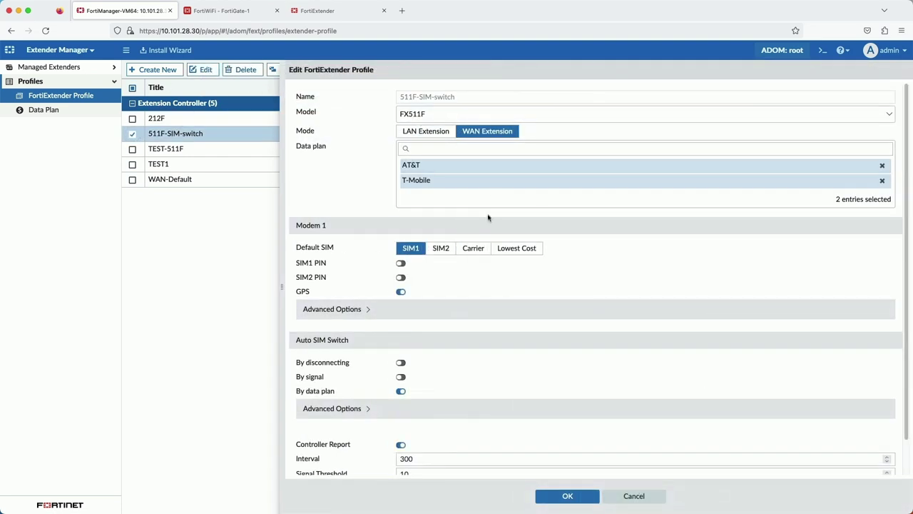
scroll(496, 288, "down", 1)
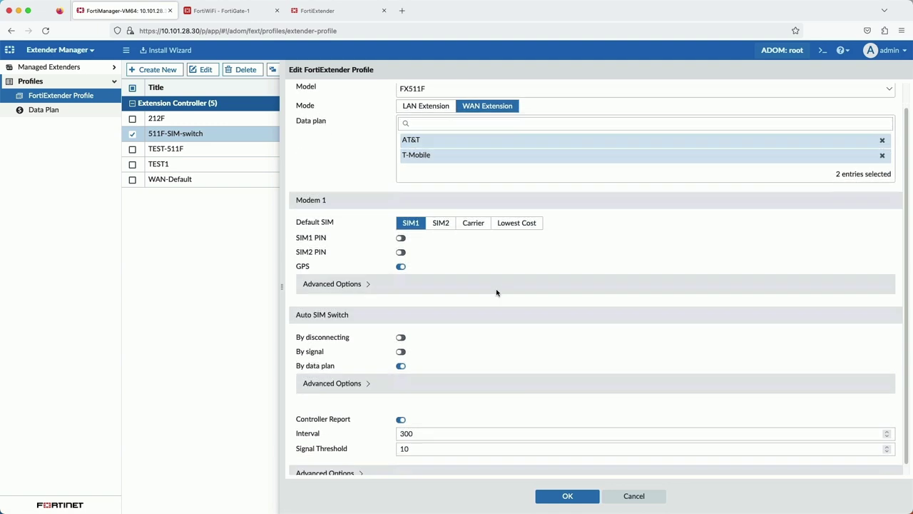
left_click(560, 497)
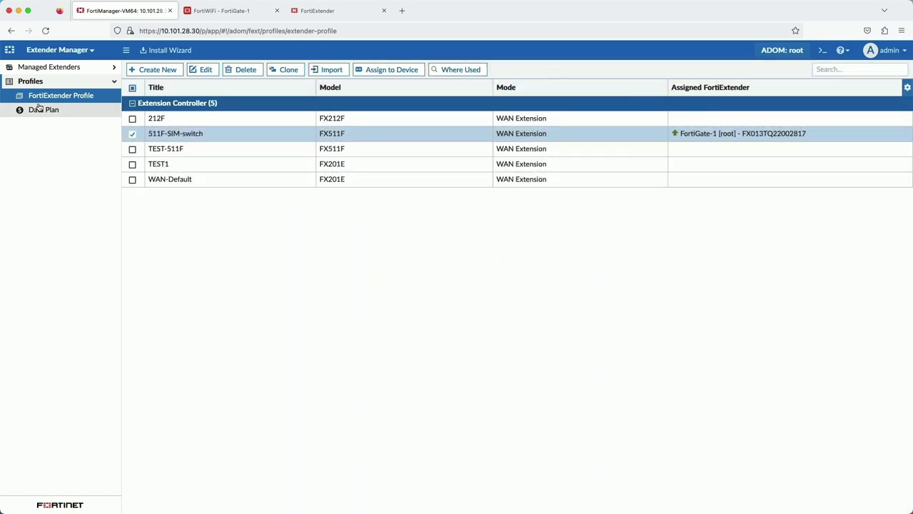
- Open the T-Mobile data plan to review its Modem 1, 1000 MB settings, then deselect it
left_click(41, 109)
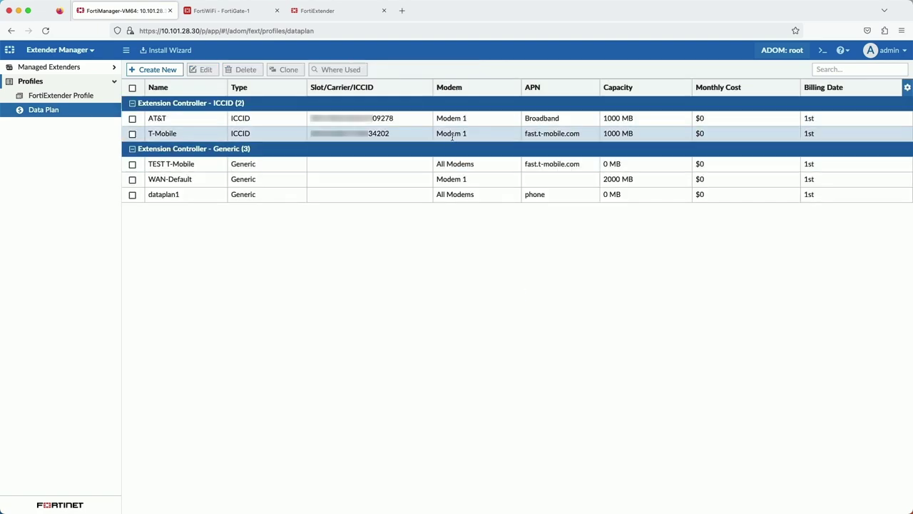
left_click(452, 136)
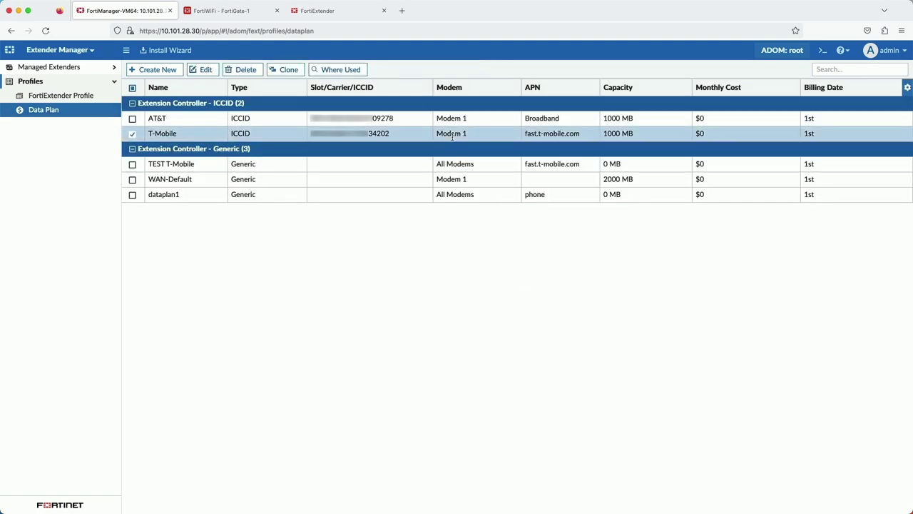
left_click(205, 71)
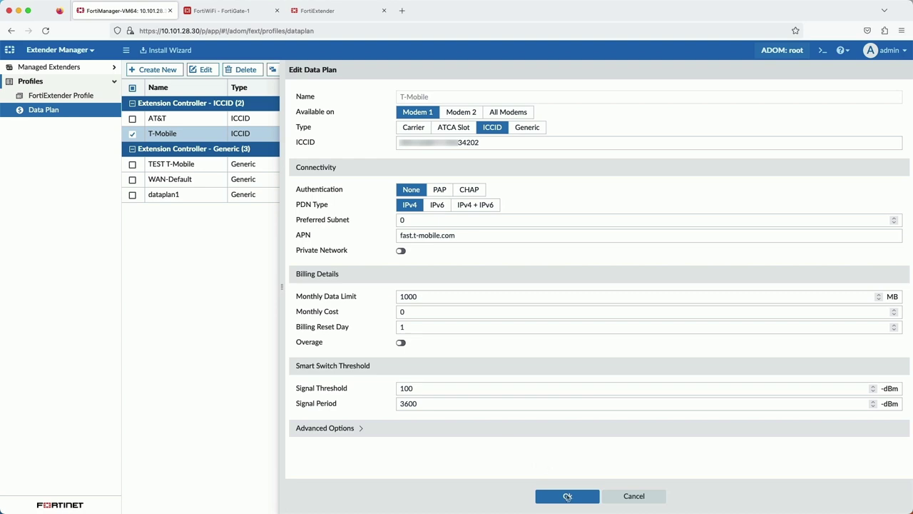
left_click(568, 497)
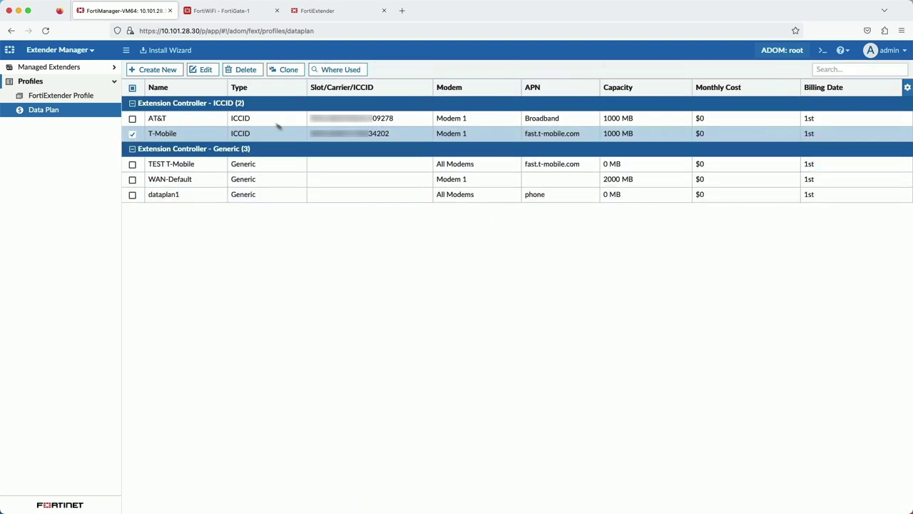
left_click(132, 133)
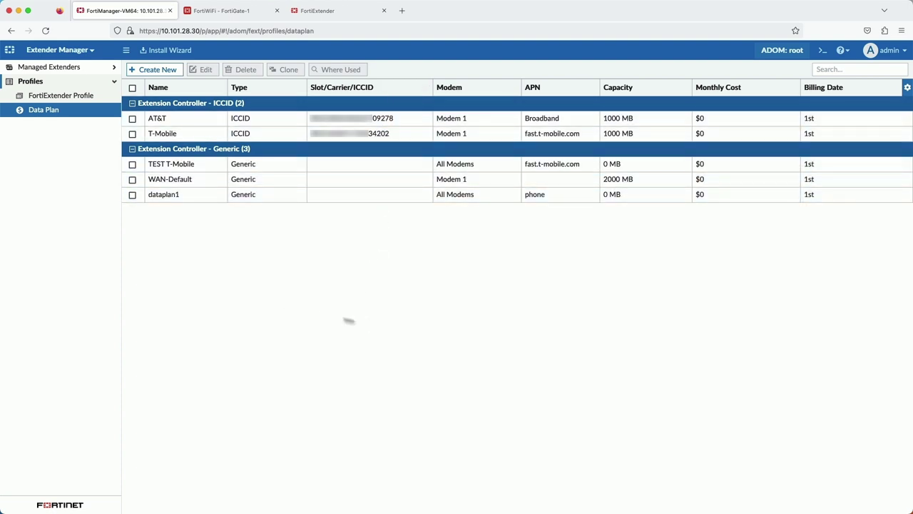
- Go back to the FortiExtender Profile list
left_click(57, 96)
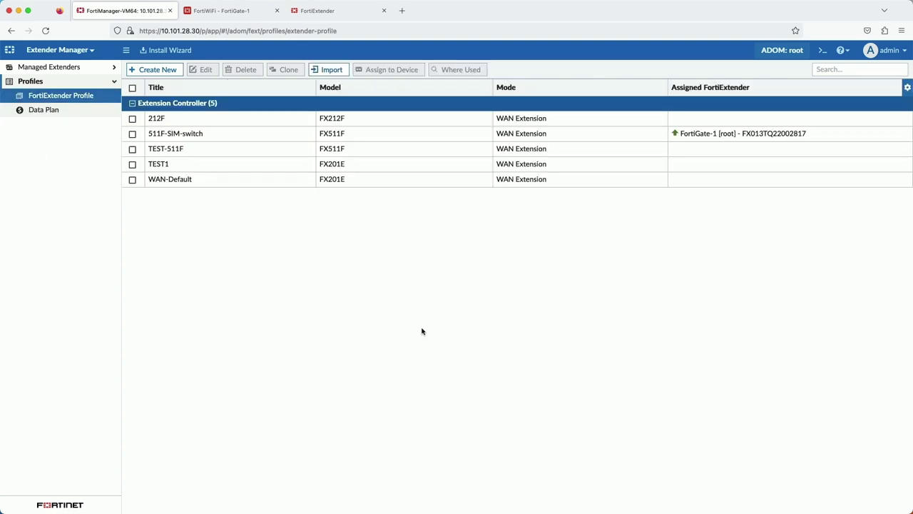